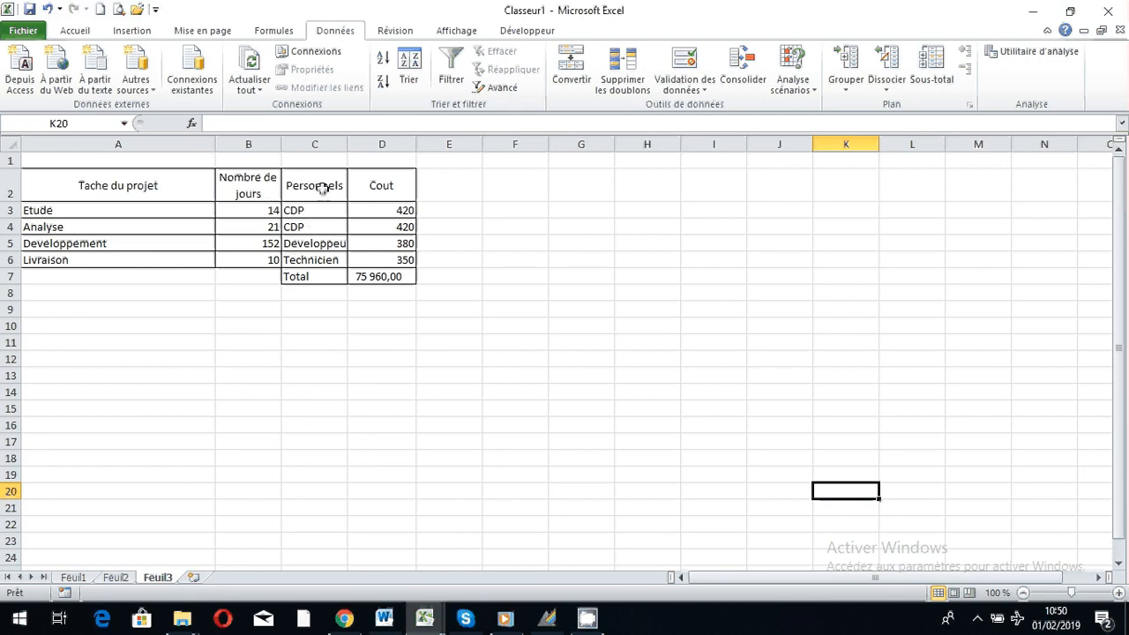
- Widen column C to fit the Personnels entries and select the total cost cell D7
{"action": "left_click_drag", "start_coordinate": [347, 143], "coordinate": [356, 145]}
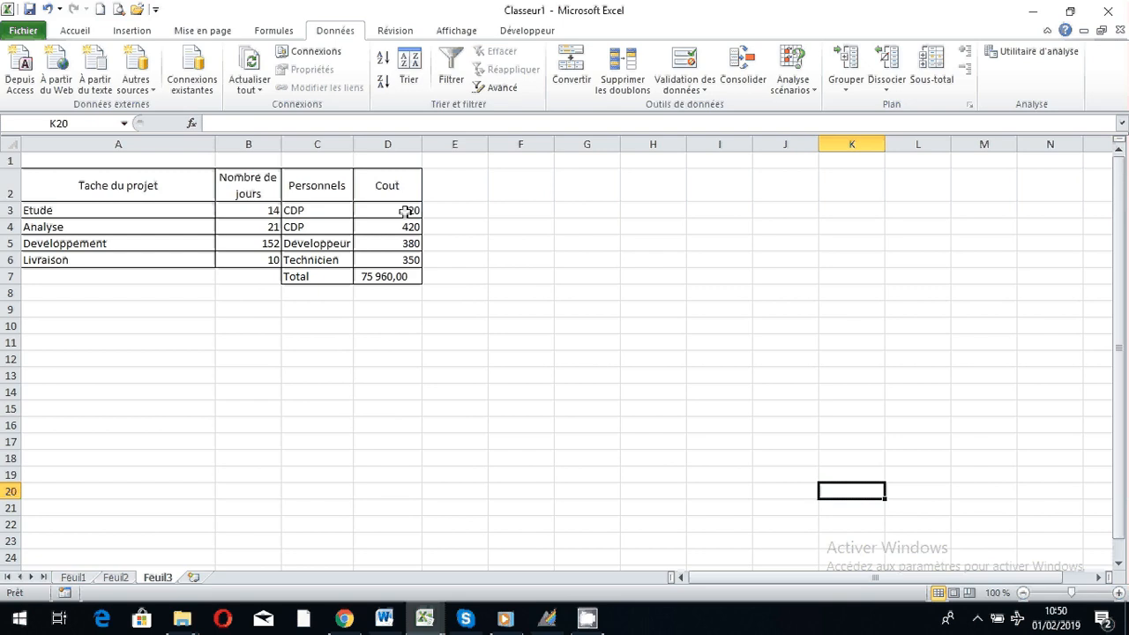
{"action": "left_click", "coordinate": [389, 275]}
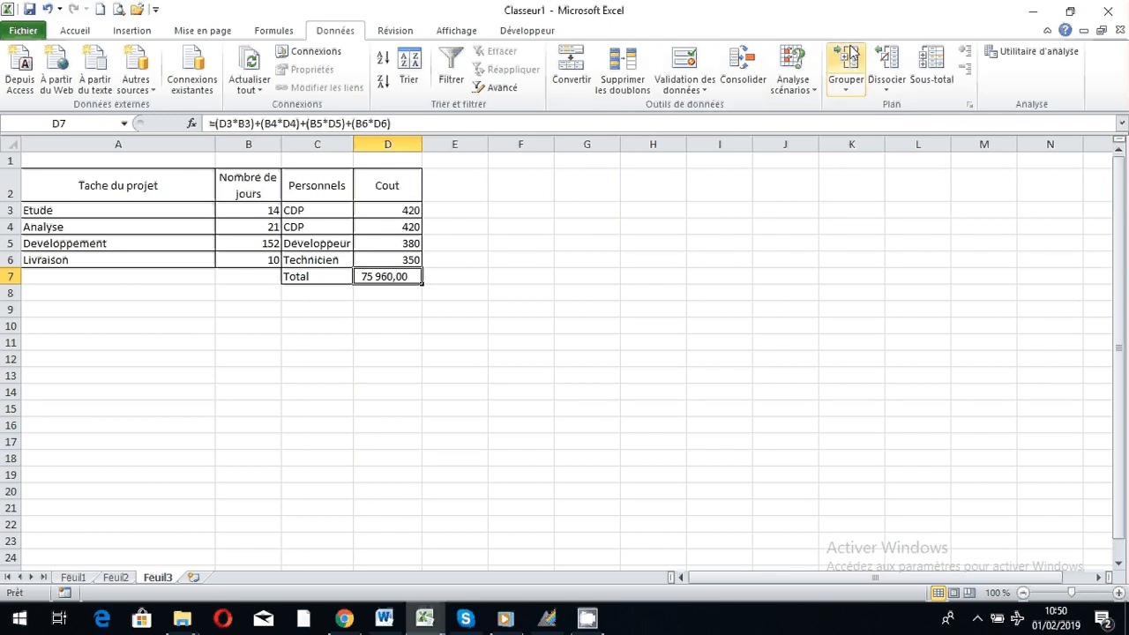
- Add a what-if scenario named Emp1 with the day counts in B3:B6 as its variable cells
{"action": "left_click", "coordinate": [809, 91]}
{"action": "left_click", "coordinate": [833, 108]}
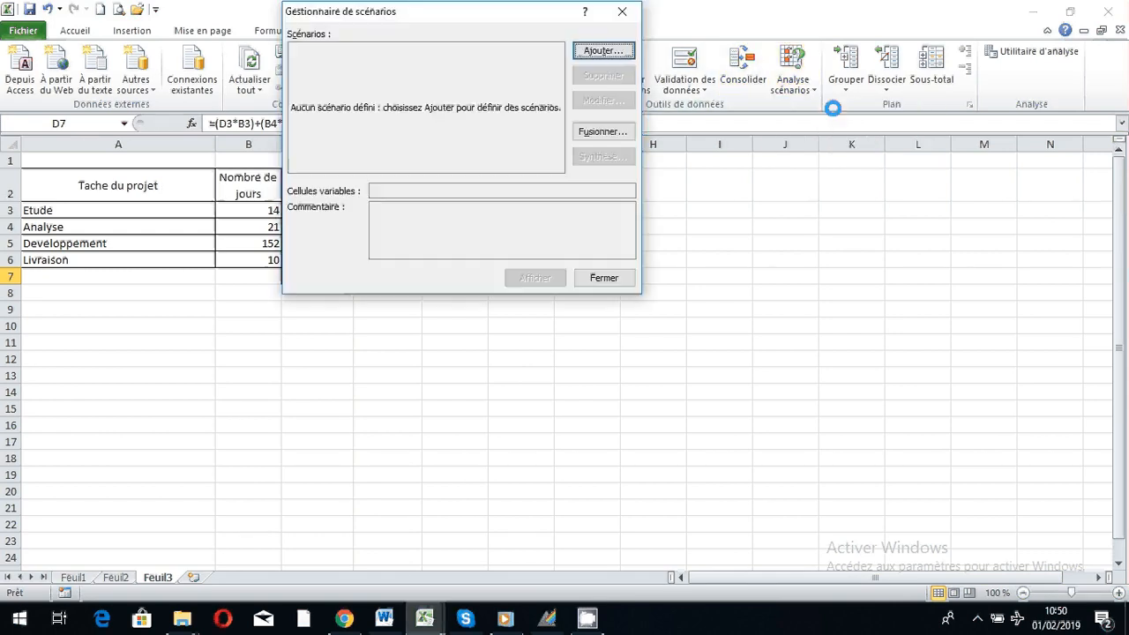
{"action": "left_click_drag", "start_coordinate": [497, 17], "coordinate": [735, 199]}
{"action": "left_click", "coordinate": [840, 233]}
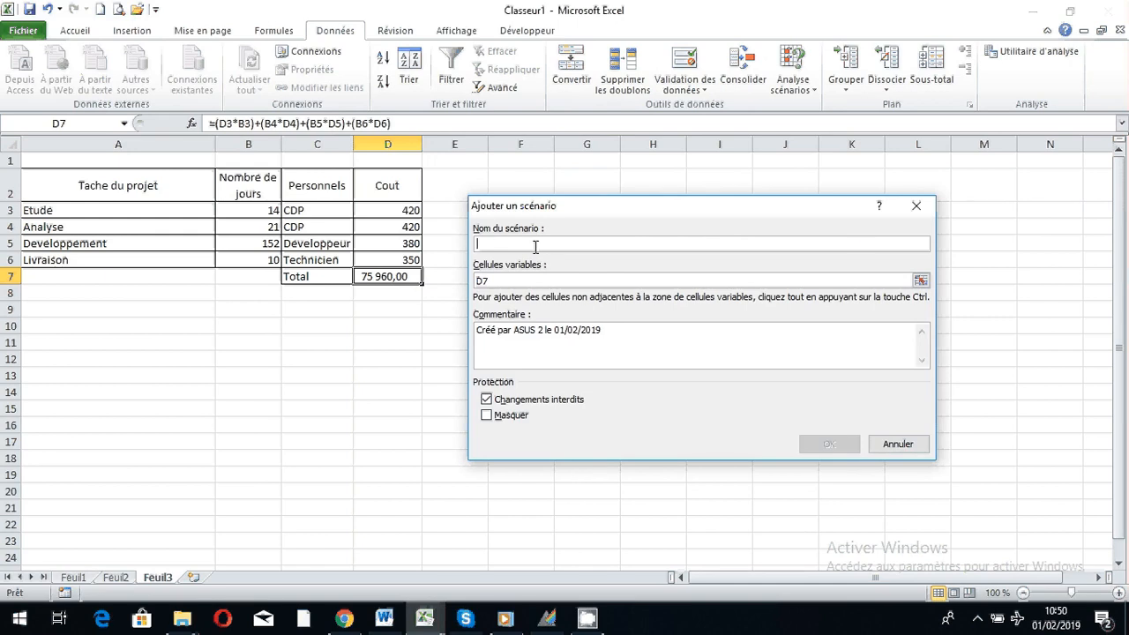
{"action": "type", "text": "Em"}
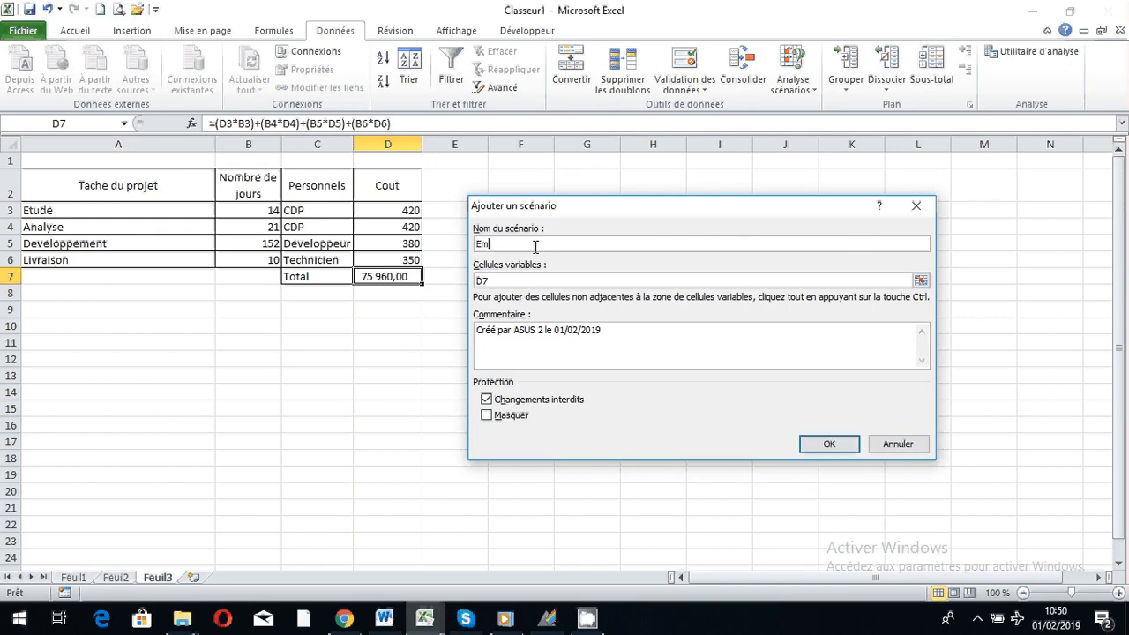
{"action": "type", "text": "p1"}
{"action": "left_click_drag", "start_coordinate": [502, 283], "coordinate": [474, 282]}
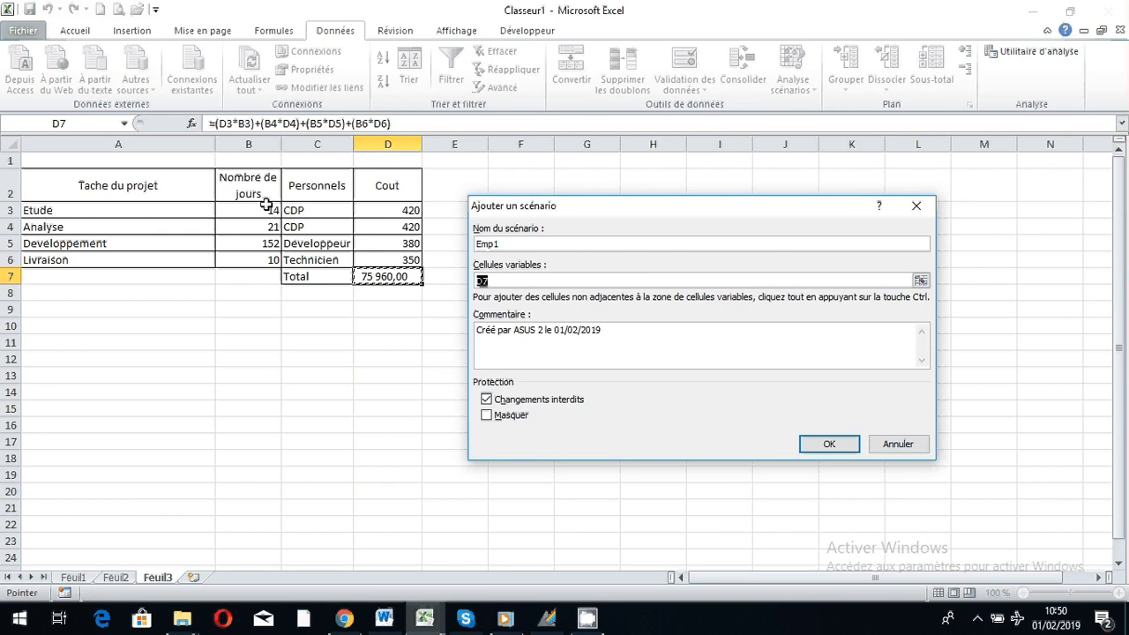
{"action": "left_click_drag", "start_coordinate": [263, 204], "coordinate": [257, 255]}
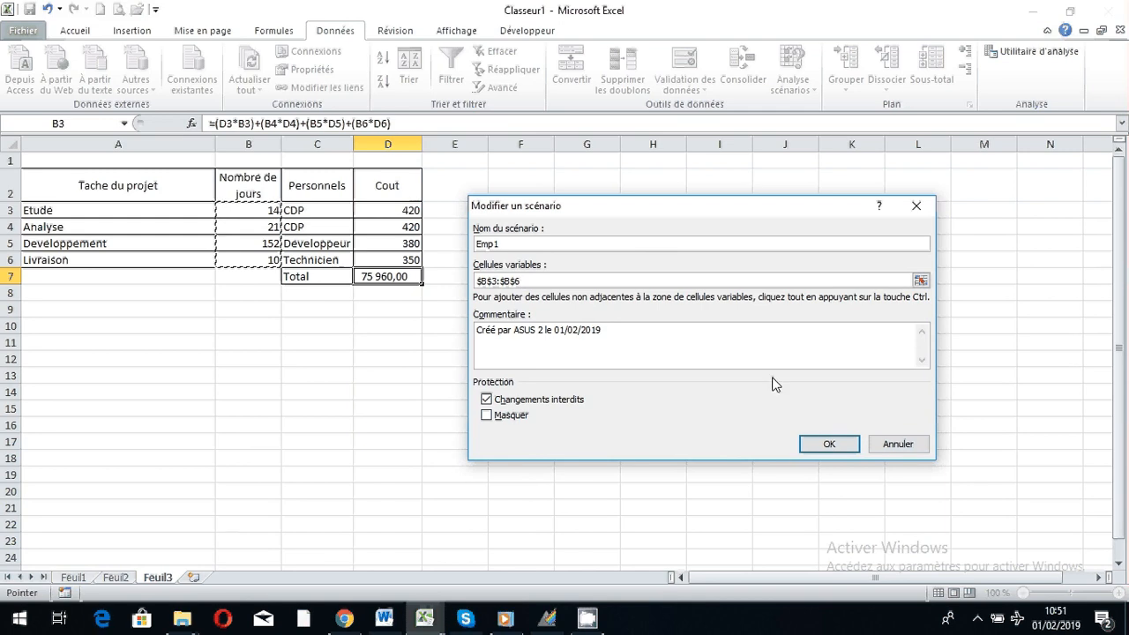
{"action": "left_click", "coordinate": [829, 444]}
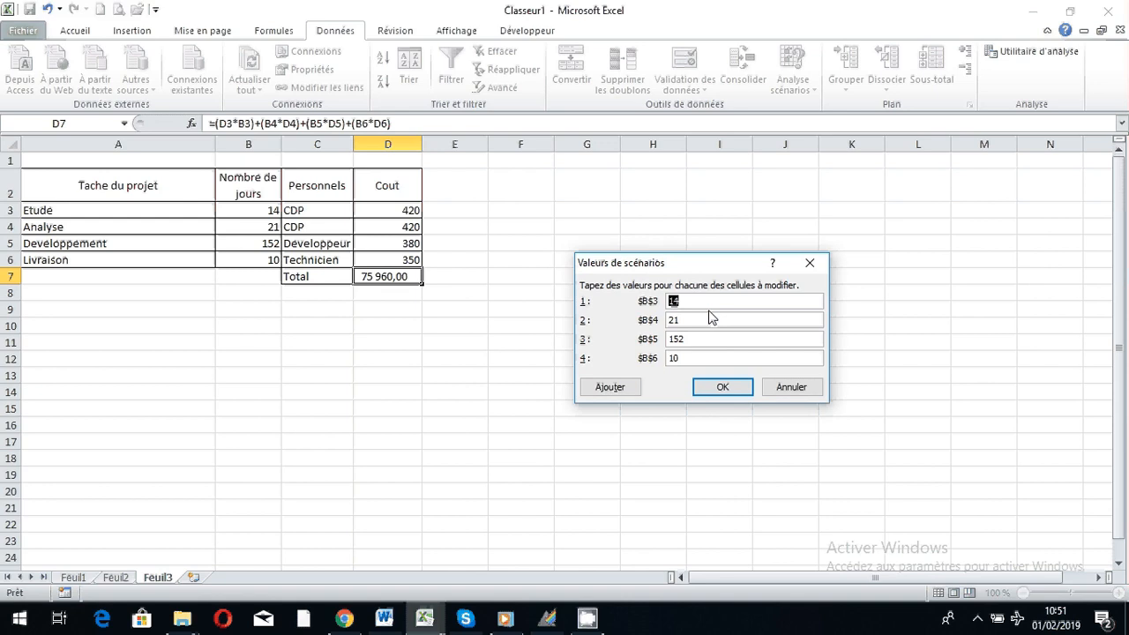
- Set the Emp1 scenario values to 8 for B3, 15 for B4, 170 for B5 and 5 for B6
{"action": "type", "text": "8"}
{"action": "key", "text": "Tab"}
{"action": "left_click", "coordinate": [691, 321]}
{"action": "double_click", "coordinate": [691, 321]}
{"action": "type", "text": "15"}
{"action": "double_click", "coordinate": [693, 338]}
{"action": "type", "text": "170"}
{"action": "left_click_drag", "start_coordinate": [689, 357], "coordinate": [667, 357]}
{"action": "type", "text": "5"}
{"action": "left_click", "coordinate": [712, 389]}
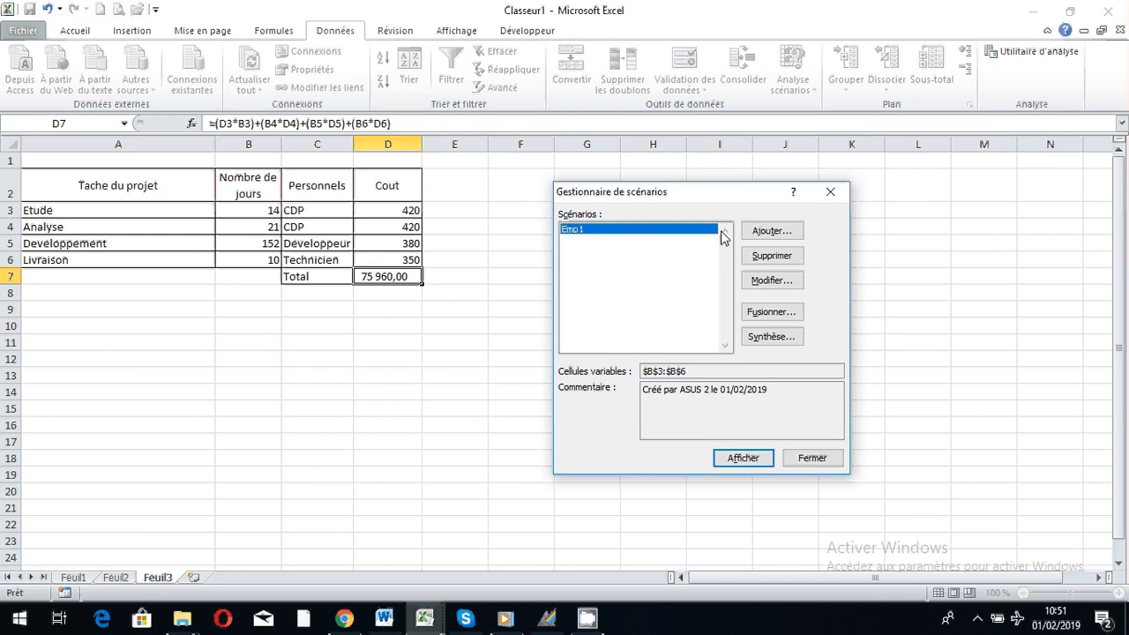
- Add a second scenario named emp2 using the same variable cells B3:B6
{"action": "left_click", "coordinate": [795, 231]}
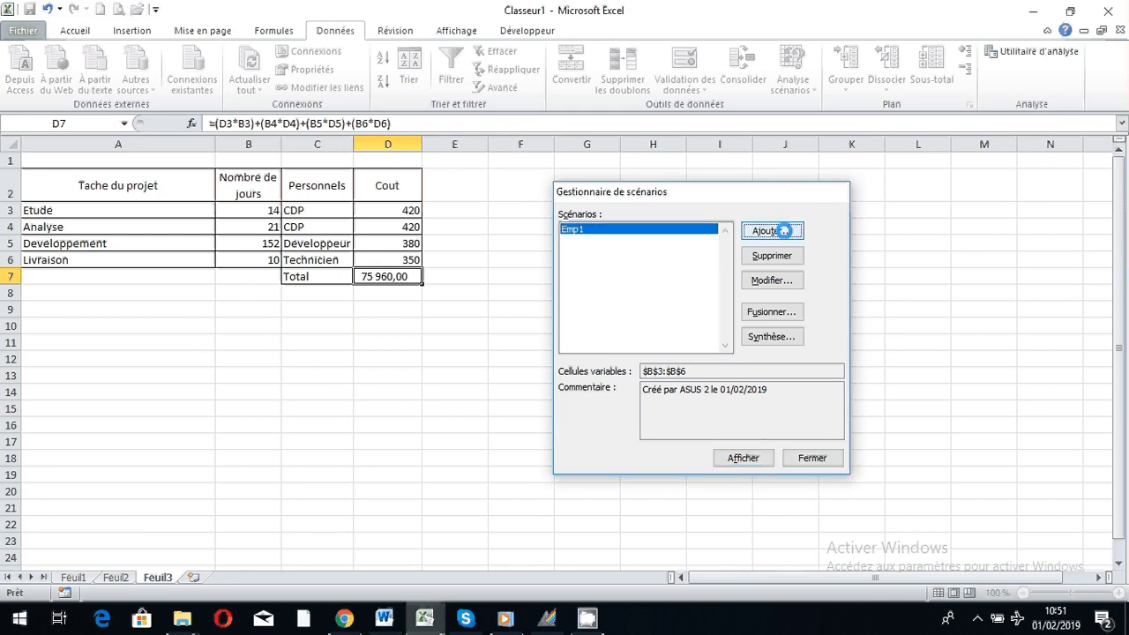
{"action": "type", "text": "emp2"}
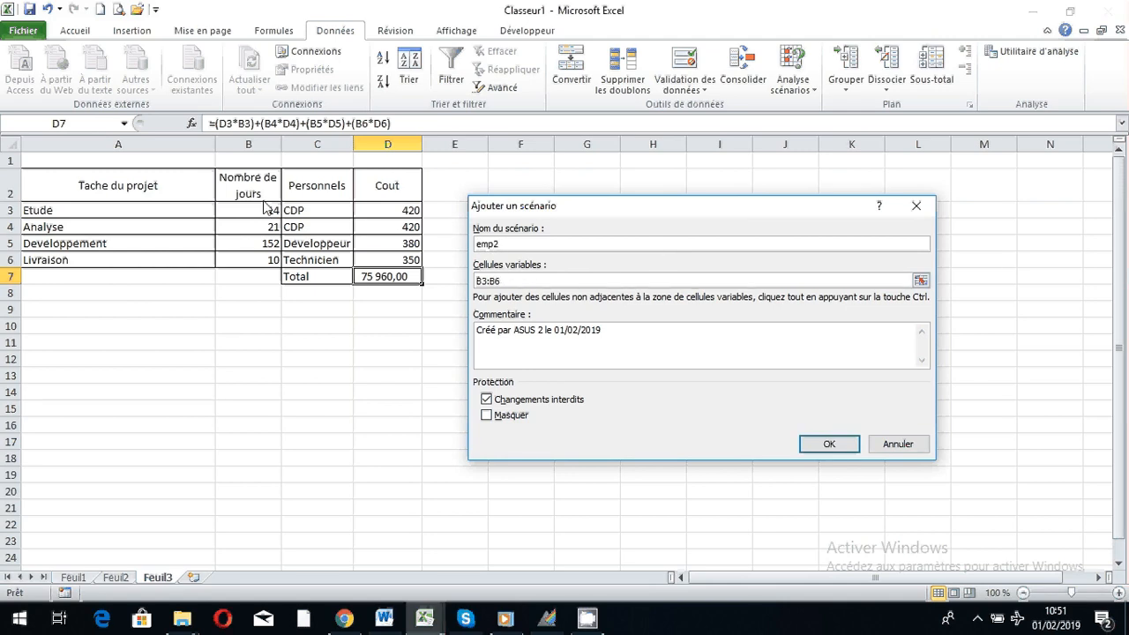
{"action": "left_click", "coordinate": [834, 445]}
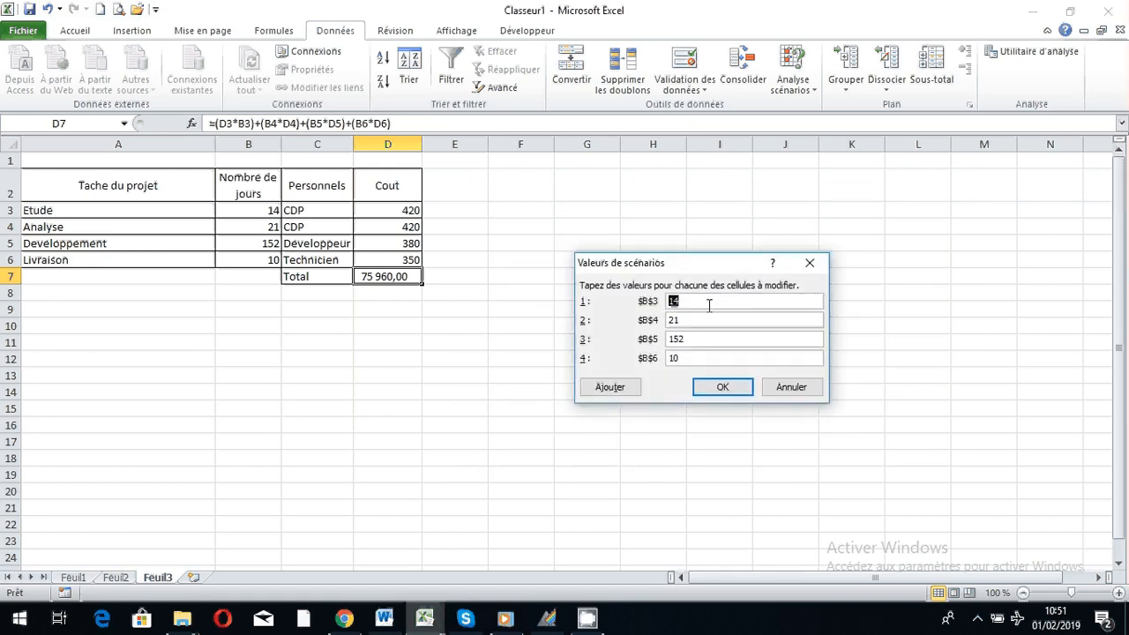
- Set the emp2 scenario values to 11 for B3, 10 for B4, 167 for B5 and 3 for B6
{"action": "type", "text": "11"}
{"action": "double_click", "coordinate": [678, 320]}
{"action": "type", "text": "10"}
{"action": "double_click", "coordinate": [676, 339]}
{"action": "type", "text": "167"}
{"action": "double_click", "coordinate": [672, 358]}
{"action": "type", "text": "3"}
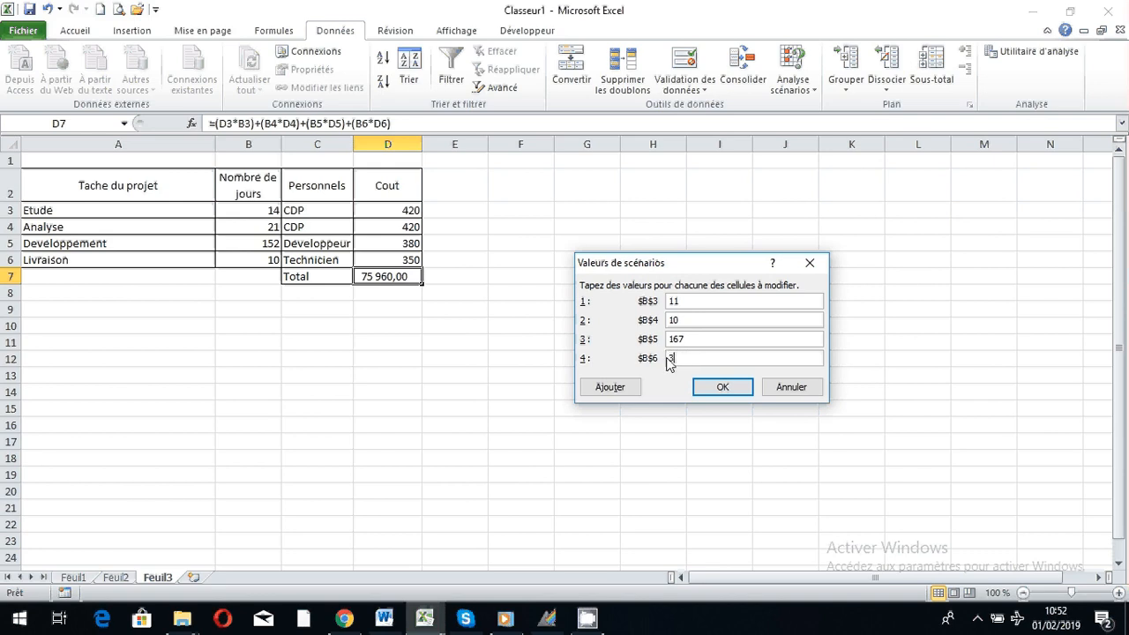
{"action": "left_click", "coordinate": [727, 388]}
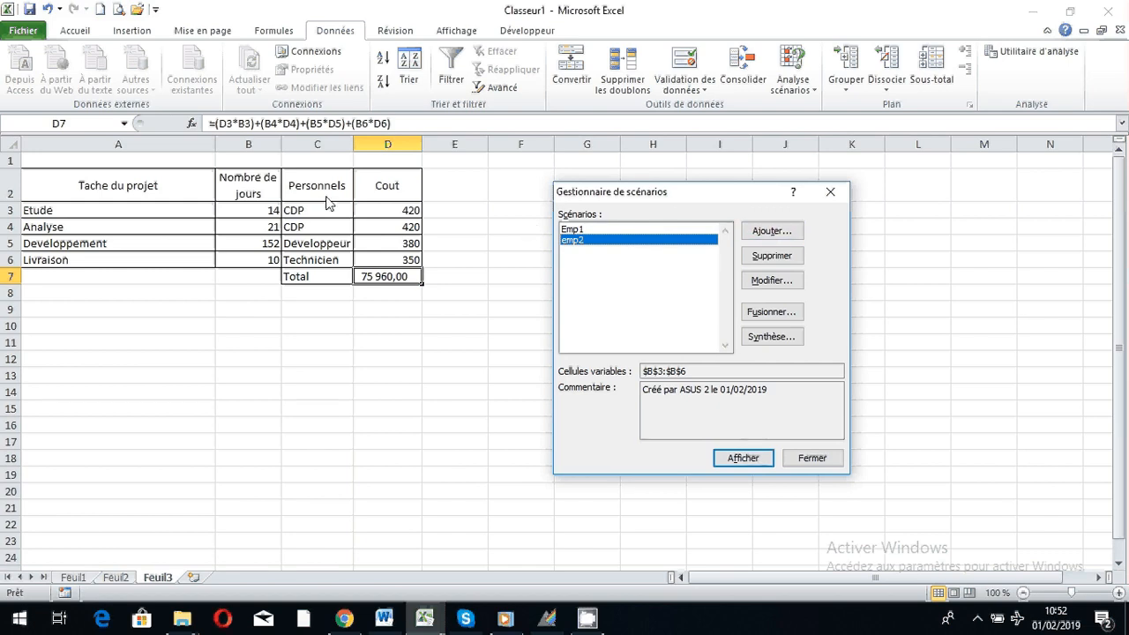
- Add a third scenario named emp3 on cells B3:B6, keeping the current sheet values
{"action": "left_click", "coordinate": [756, 234]}
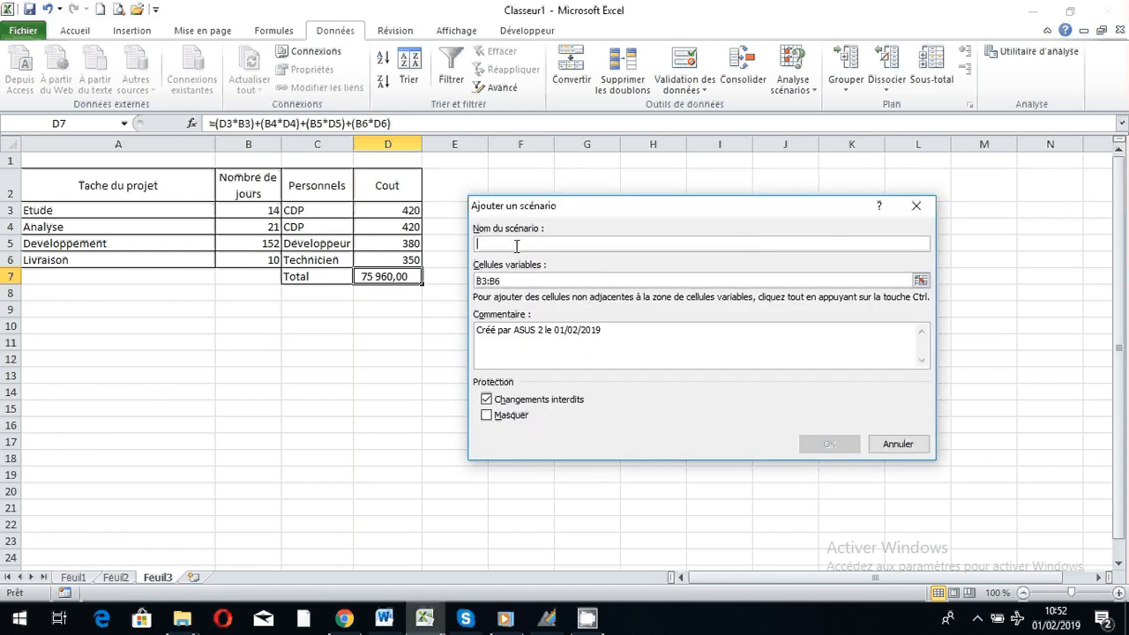
{"action": "type", "text": "sce"}
{"action": "key", "text": "BackSpace"}
{"action": "key", "text": "BackSpace"}
{"action": "key", "text": "BackSpace"}
{"action": "type", "text": "empl"}
{"action": "type", "text": "3"}
{"action": "key", "text": "Tab"}
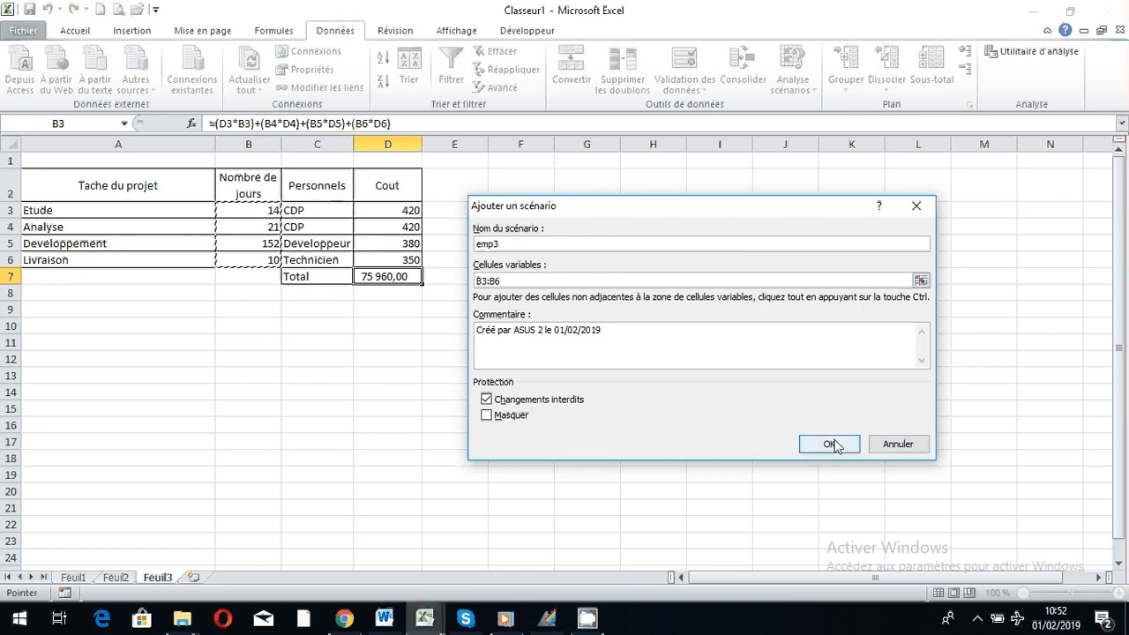
{"action": "left_click", "coordinate": [831, 443]}
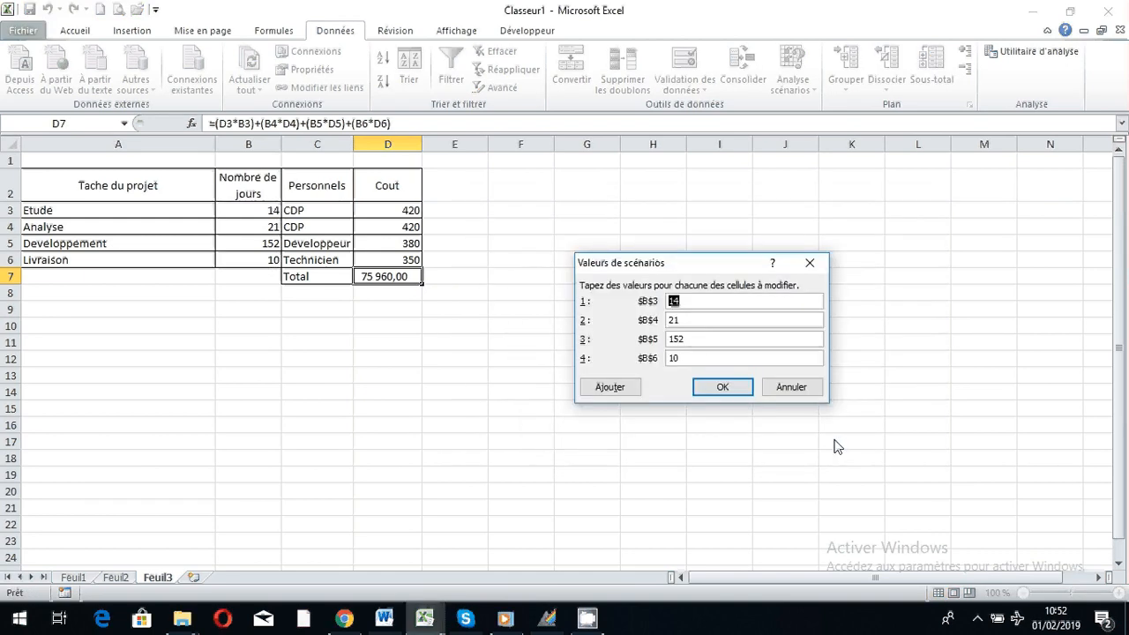
{"action": "left_click", "coordinate": [716, 386]}
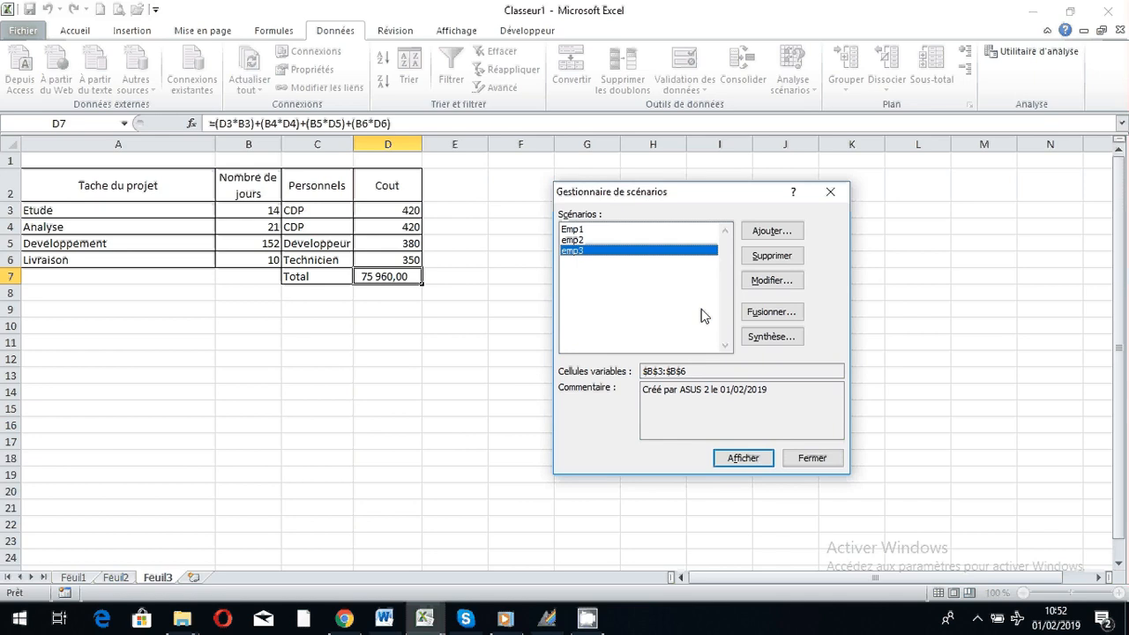
- Generate a scenario summary report with D7 as the result cell and check each scenario's total cost
{"action": "left_click", "coordinate": [772, 337]}
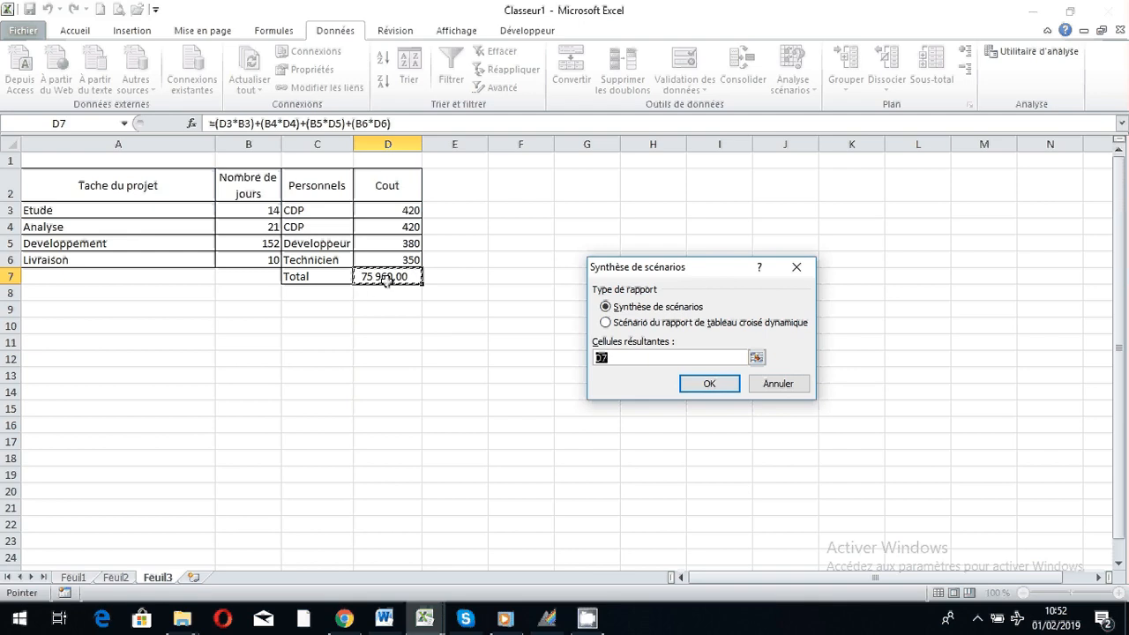
{"action": "left_click", "coordinate": [710, 384]}
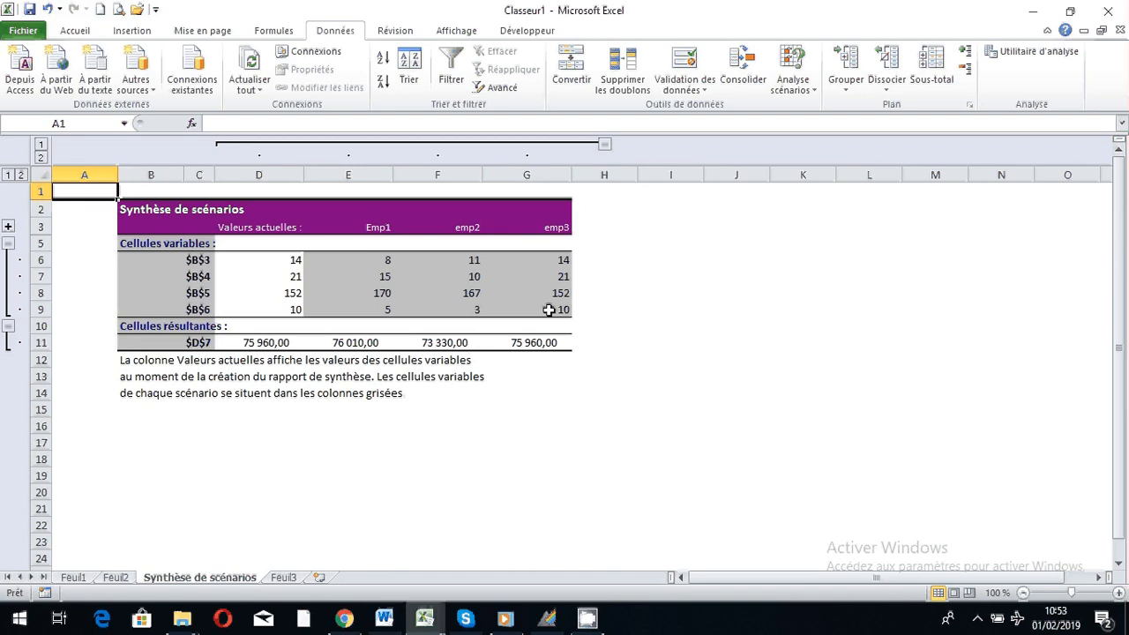
{"action": "left_click", "coordinate": [549, 343]}
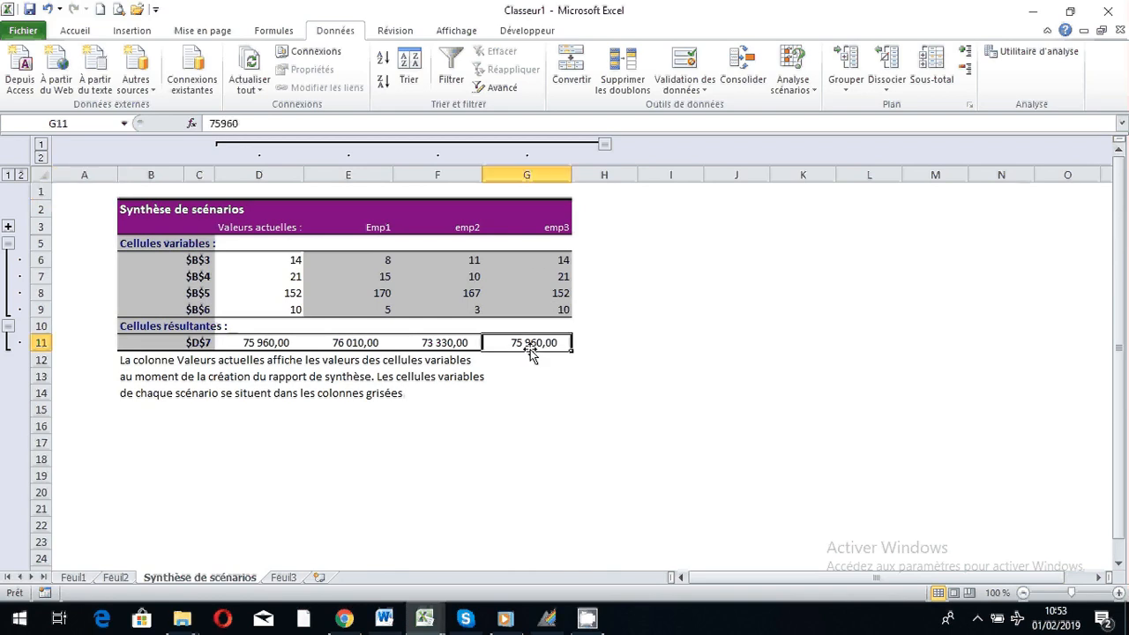
{"action": "left_click", "coordinate": [452, 341]}
{"action": "left_click", "coordinate": [351, 343]}
- Replace the $D$7 result label in the summary report with "Total"
{"action": "left_click", "coordinate": [191, 264]}
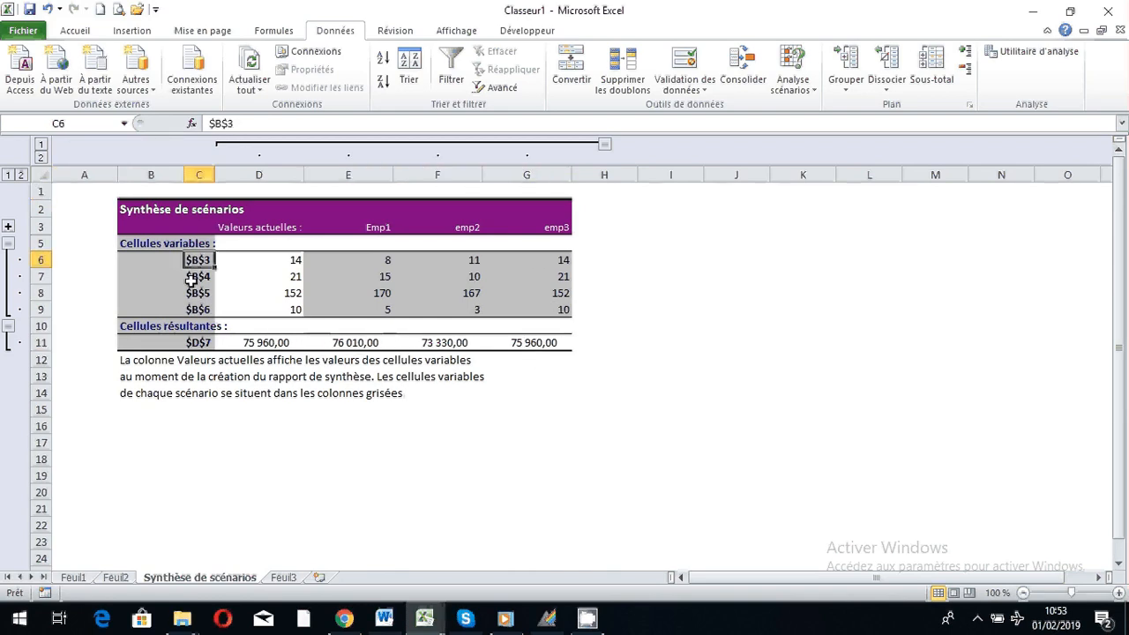
{"action": "left_click_drag", "start_coordinate": [191, 281], "coordinate": [191, 309]}
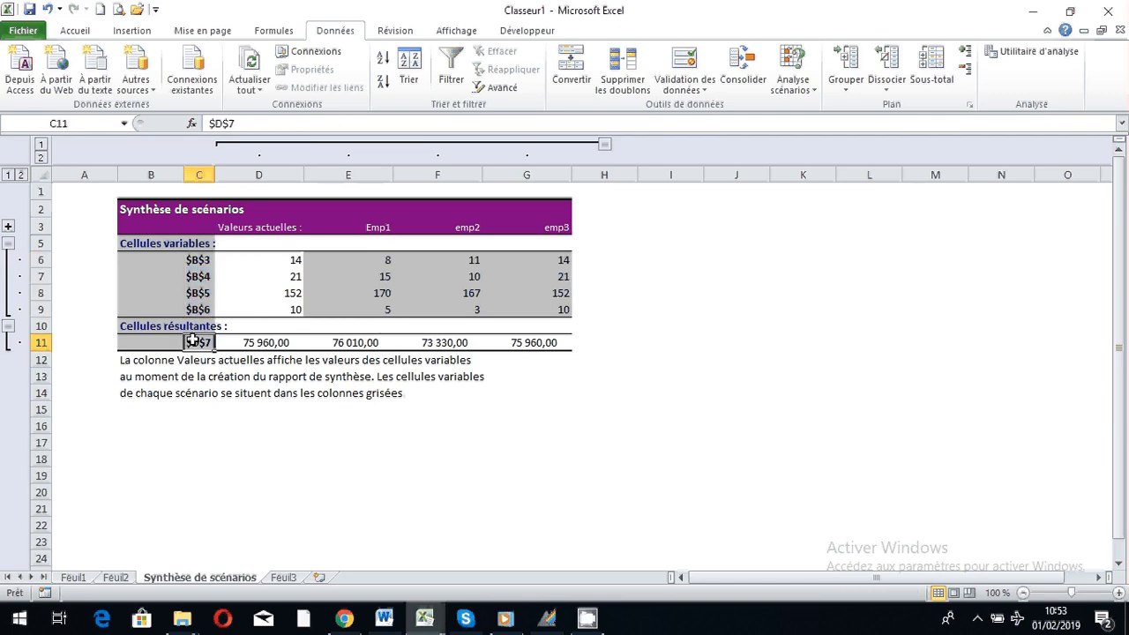
{"action": "type", "text": "Total"}
{"action": "key", "text": "Return"}
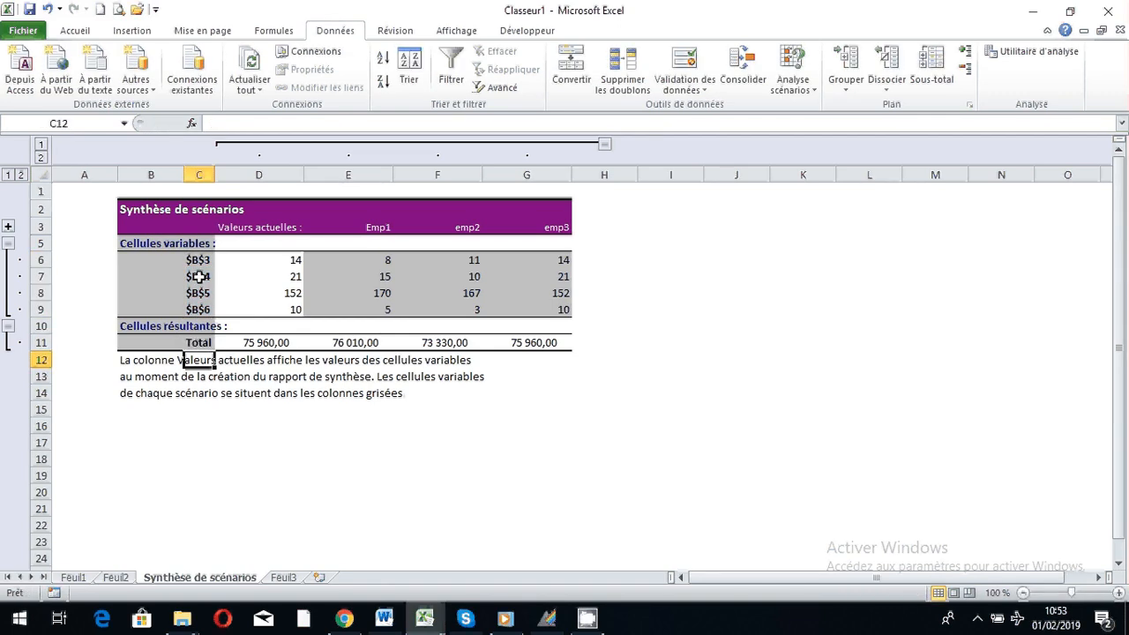
- Copy the task names from A3:A6 of Feuil3 over the summary's variable cell labels in C6:C9 and widen column C to fit them
{"action": "left_click", "coordinate": [278, 578]}
{"action": "left_click_drag", "start_coordinate": [51, 211], "coordinate": [62, 262]}
{"action": "key", "text": "ctrl+c"}
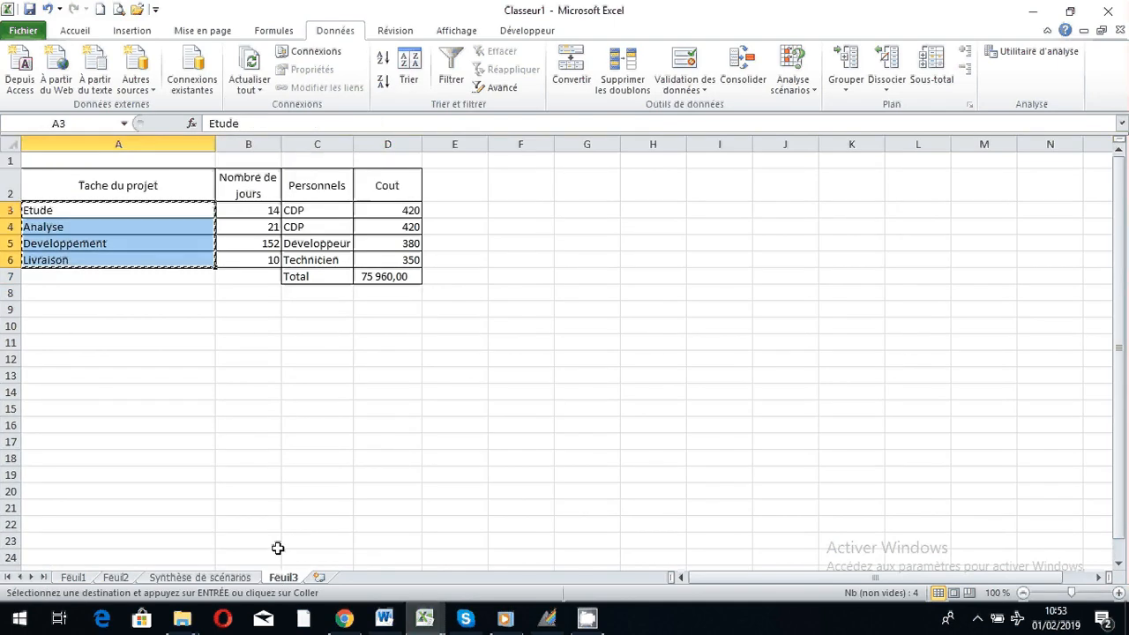
{"action": "left_click", "coordinate": [227, 578]}
{"action": "left_click_drag", "start_coordinate": [191, 260], "coordinate": [199, 308]}
{"action": "key", "text": "ctrl+v"}
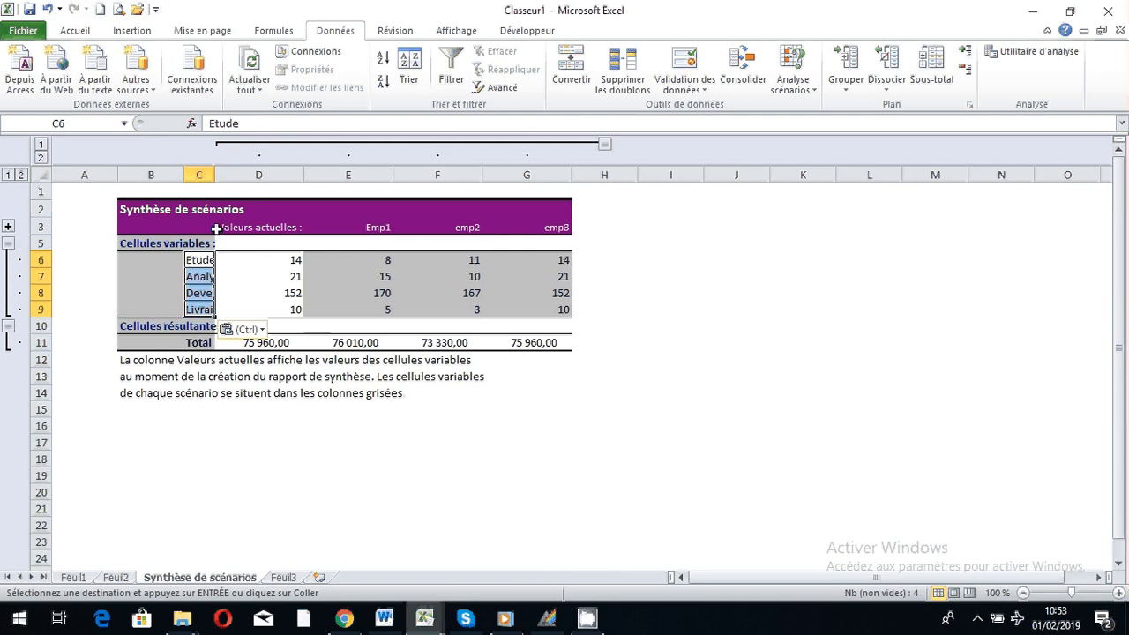
{"action": "left_click_drag", "start_coordinate": [215, 175], "coordinate": [278, 174]}
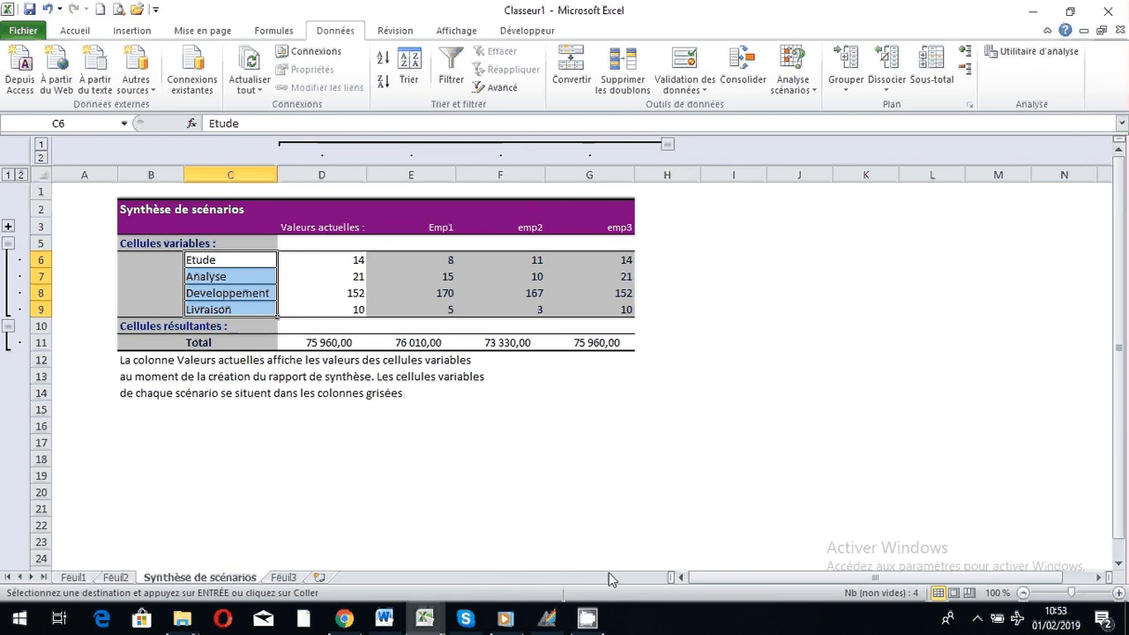
{"action": "left_click", "coordinate": [590, 619]}
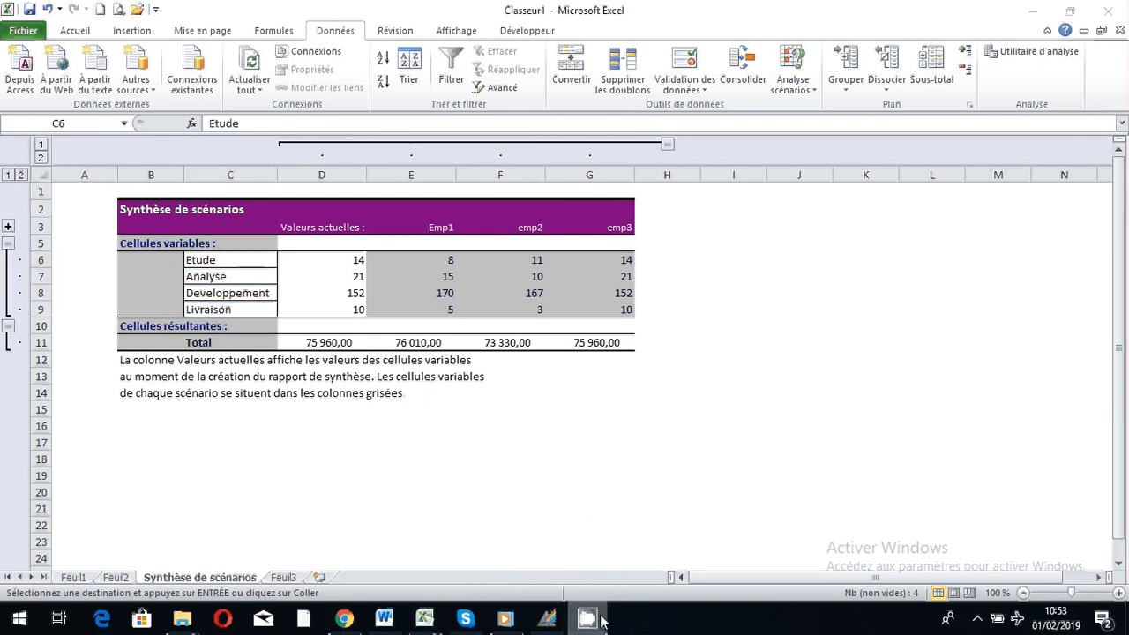
{"action": "left_click", "coordinate": [978, 620]}
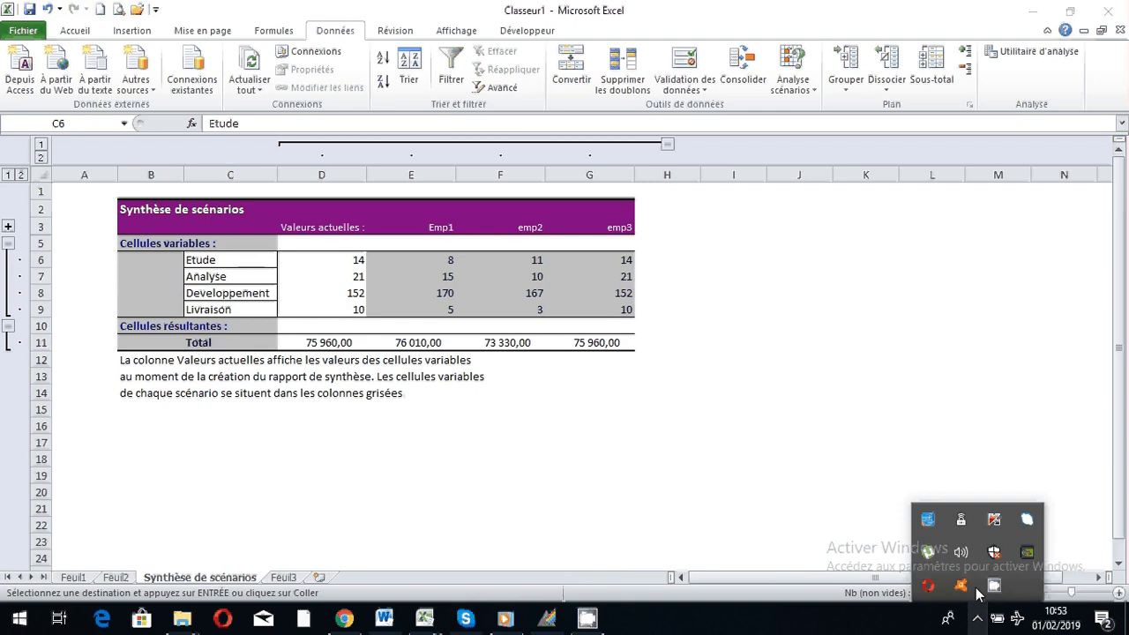